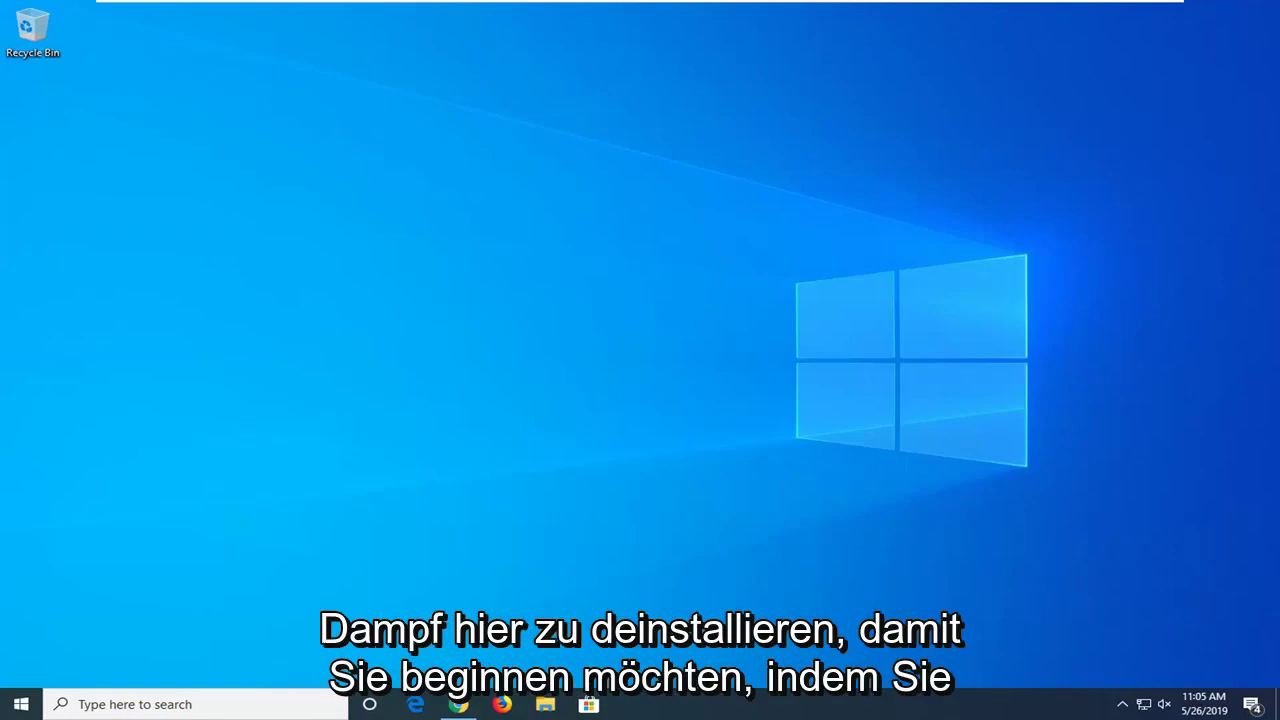
Open Control Panel through a search for "control panel" and set its view to Large icons
{"action": "left_click", "coordinate": [16, 704]}
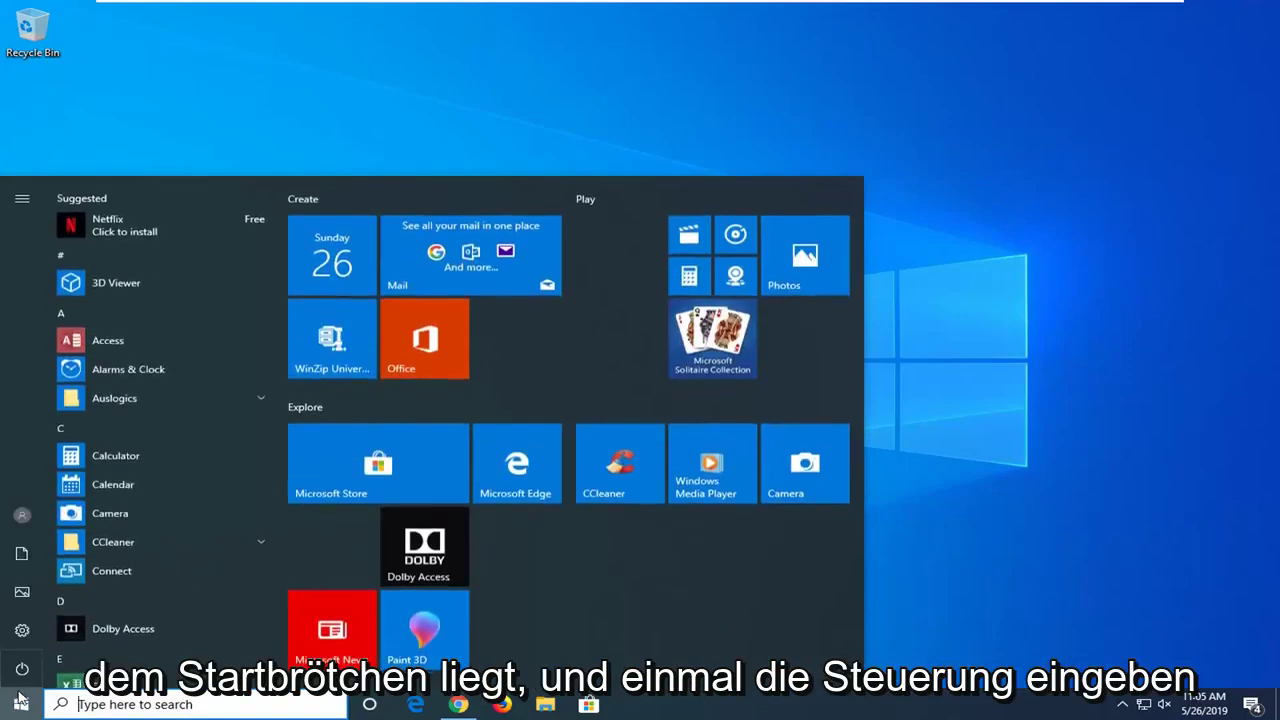
{"action": "type", "text": "contr"}
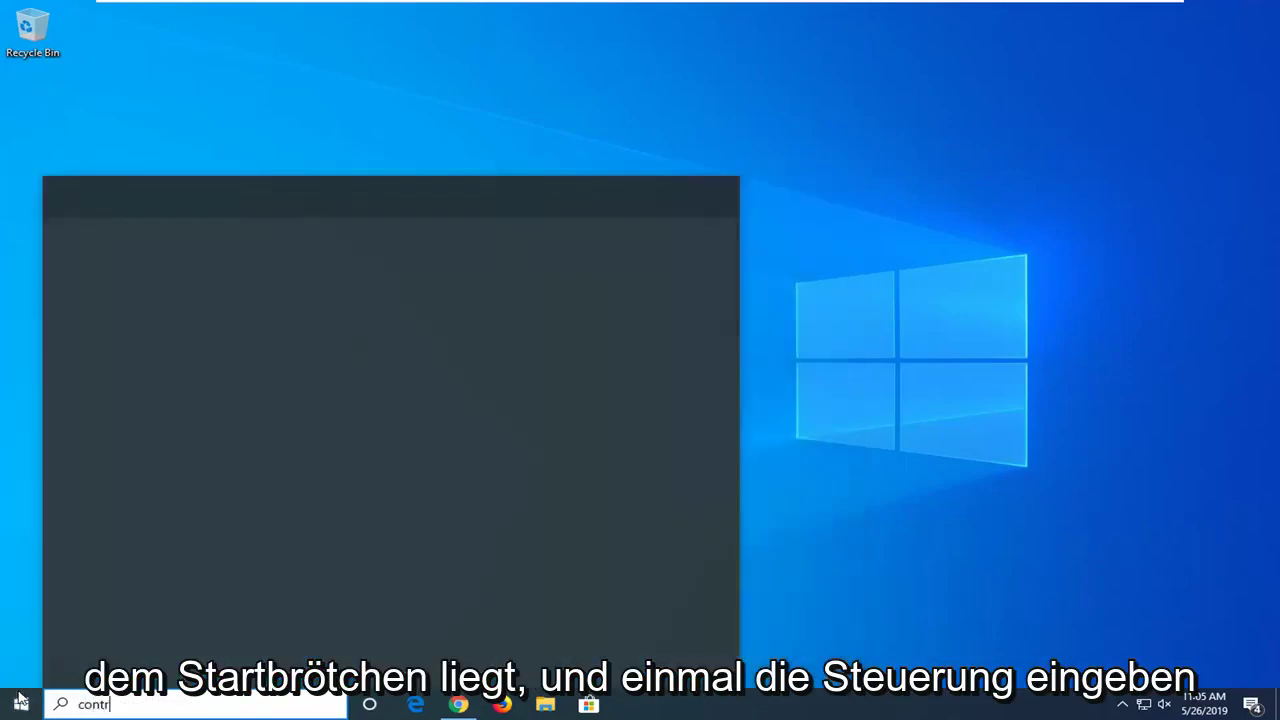
{"action": "type", "text": "ol panel"}
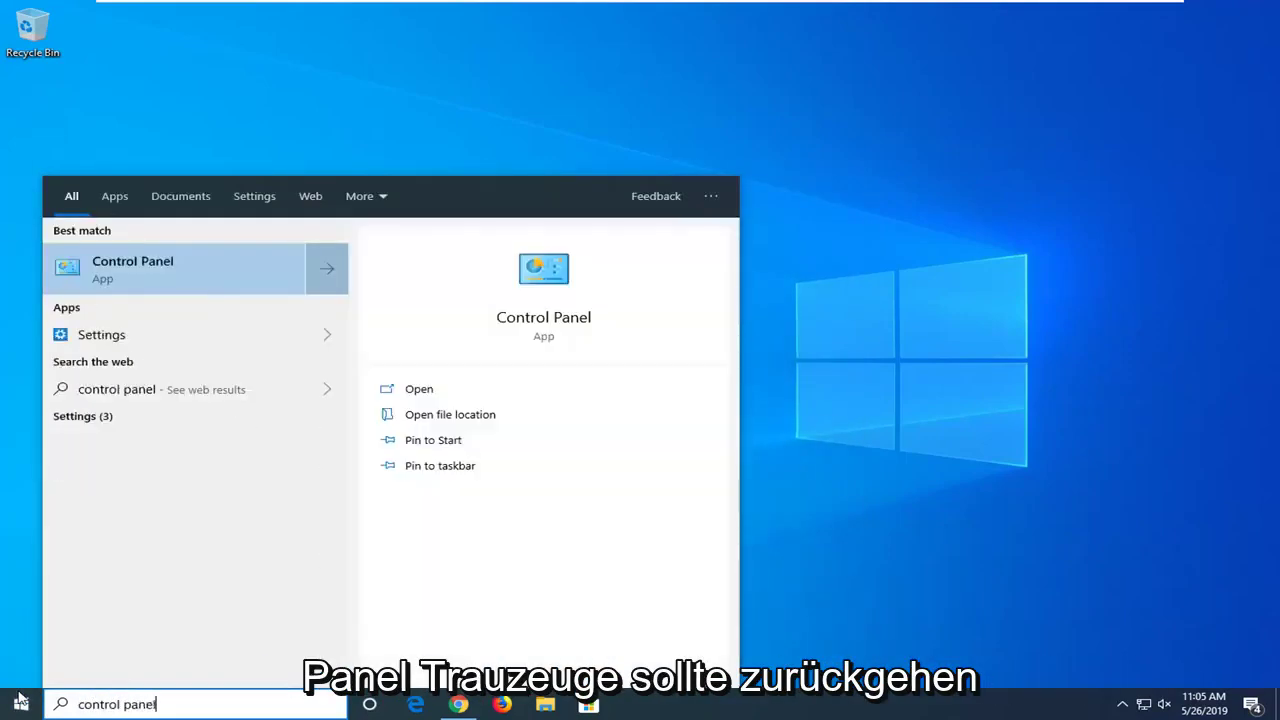
{"action": "left_click", "coordinate": [181, 287]}
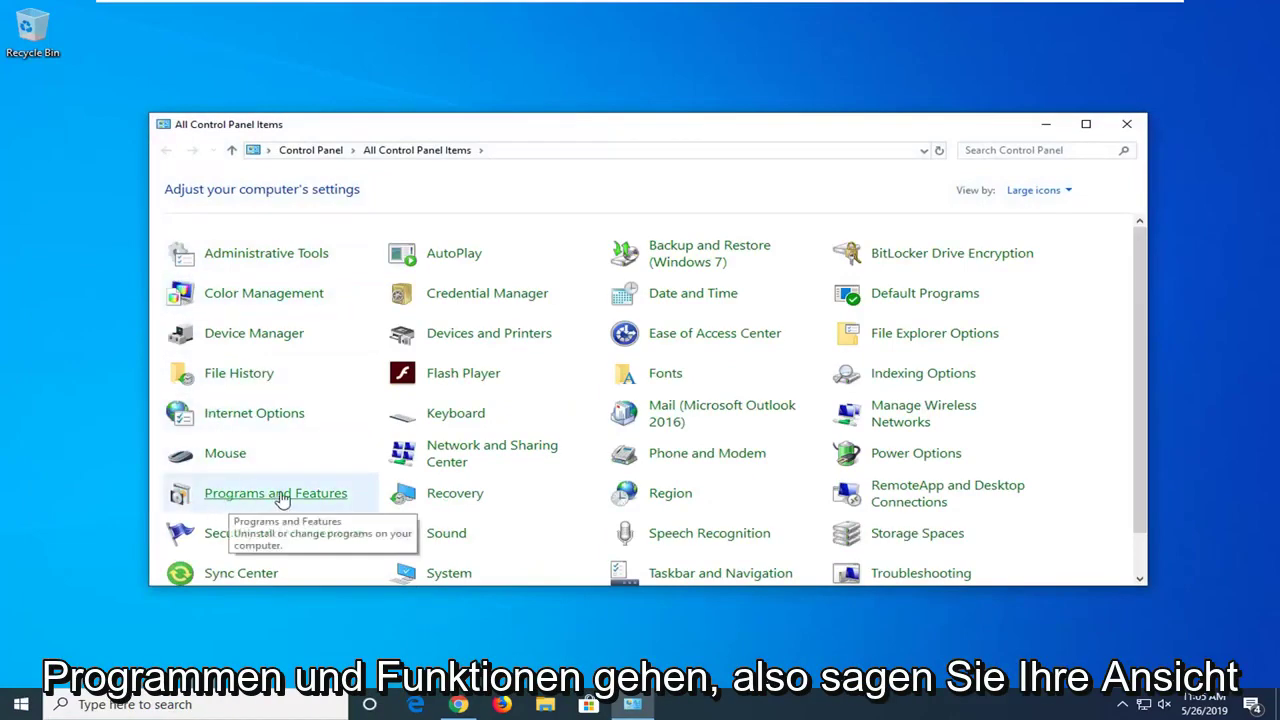
{"action": "left_click", "coordinate": [1045, 190]}
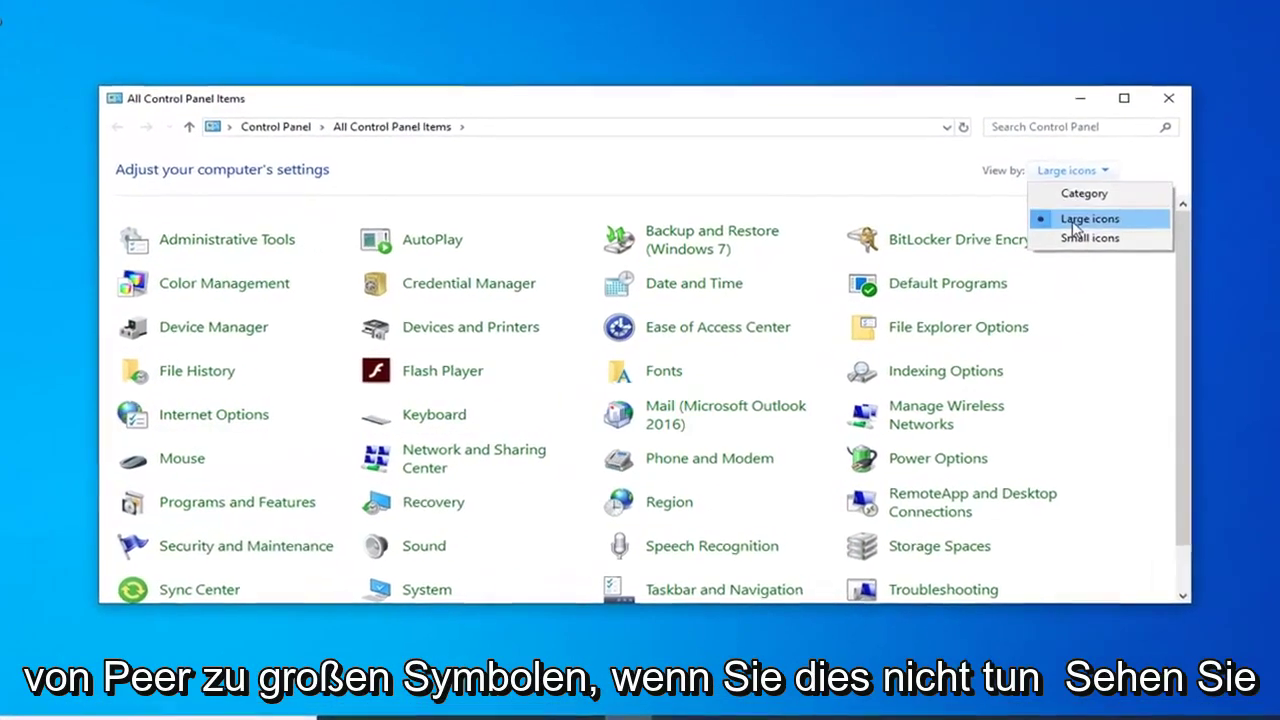
{"action": "left_click", "coordinate": [1075, 220]}
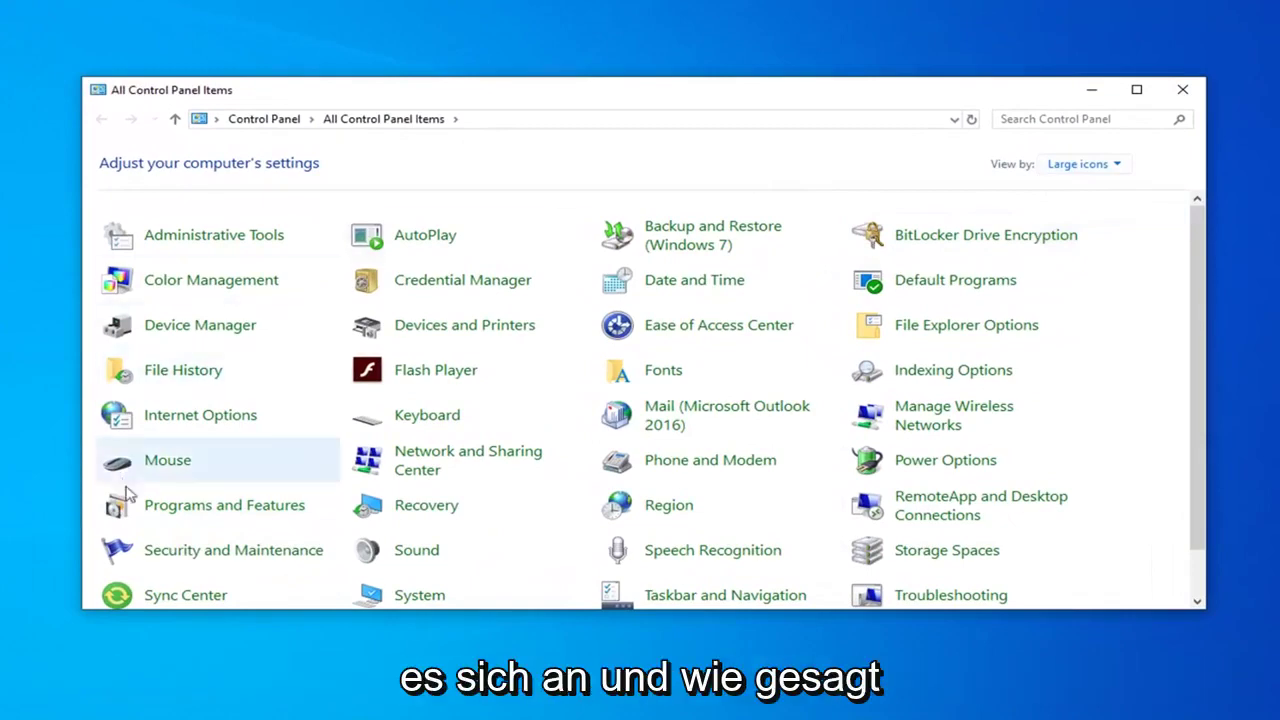
Look for Steam among the installed programs in Programs and Features and close the window
{"action": "left_click", "coordinate": [229, 508]}
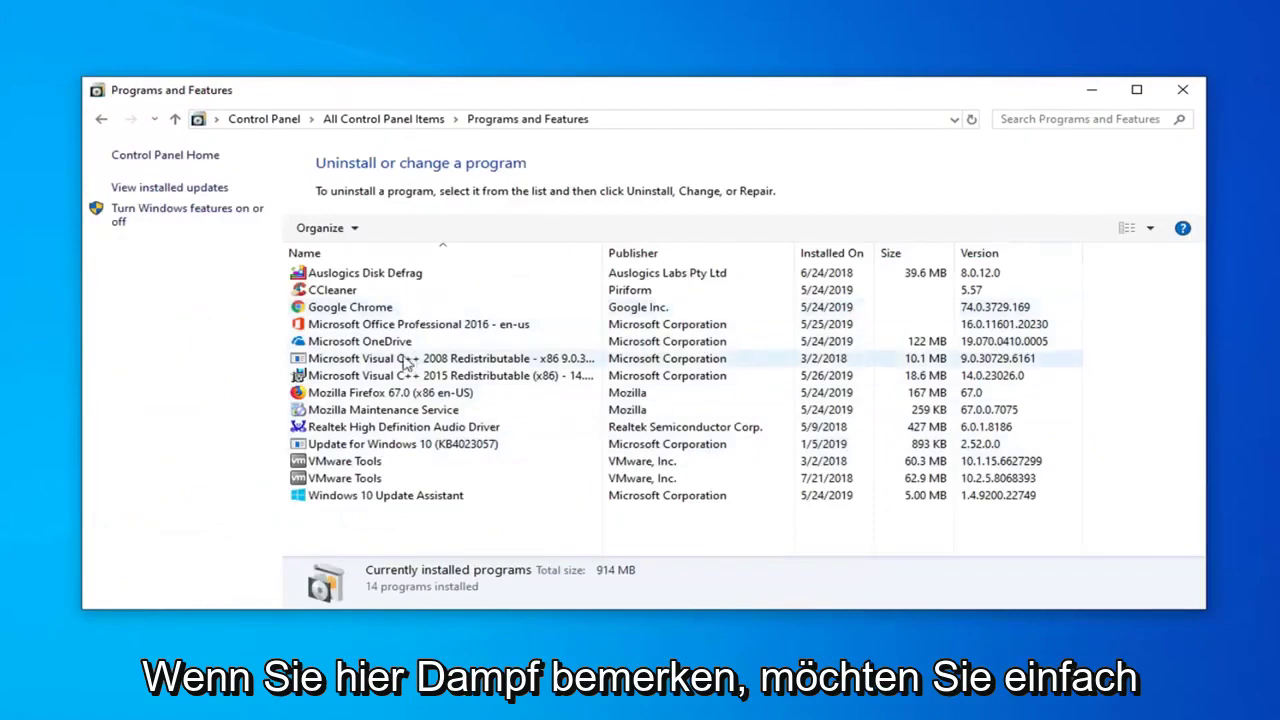
{"action": "left_click", "coordinate": [372, 376]}
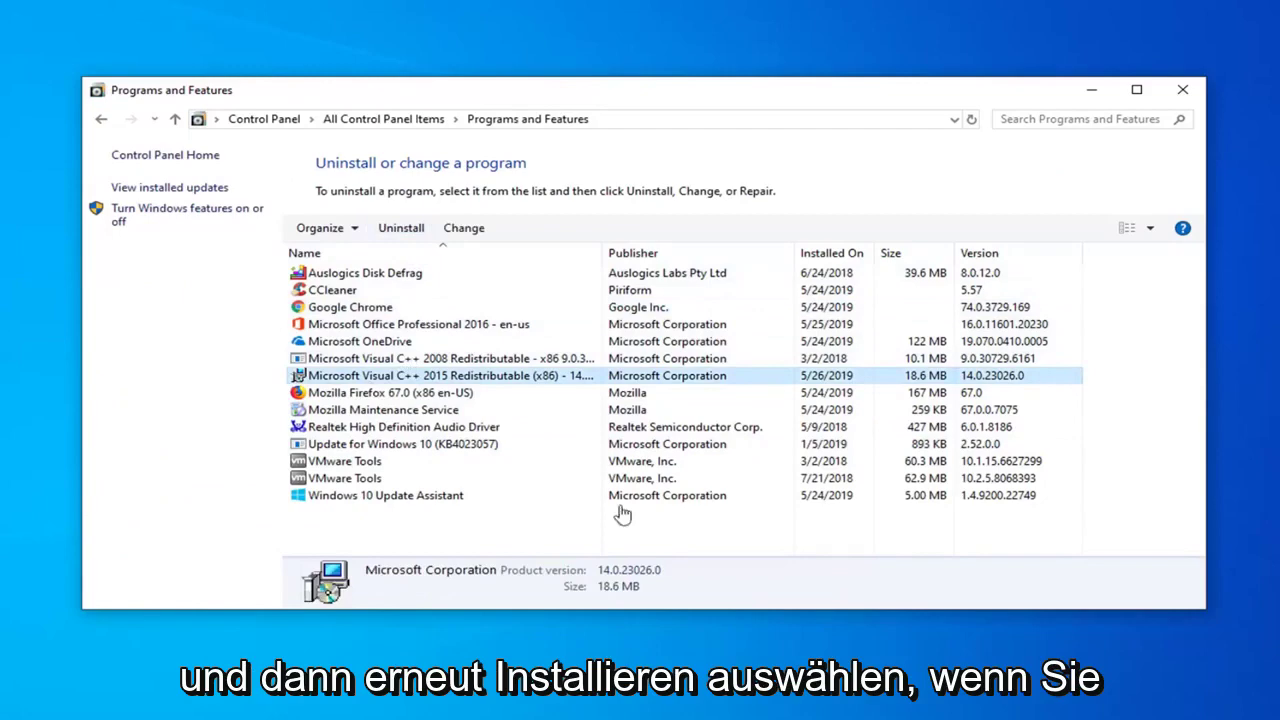
{"action": "left_click", "coordinate": [1182, 89]}
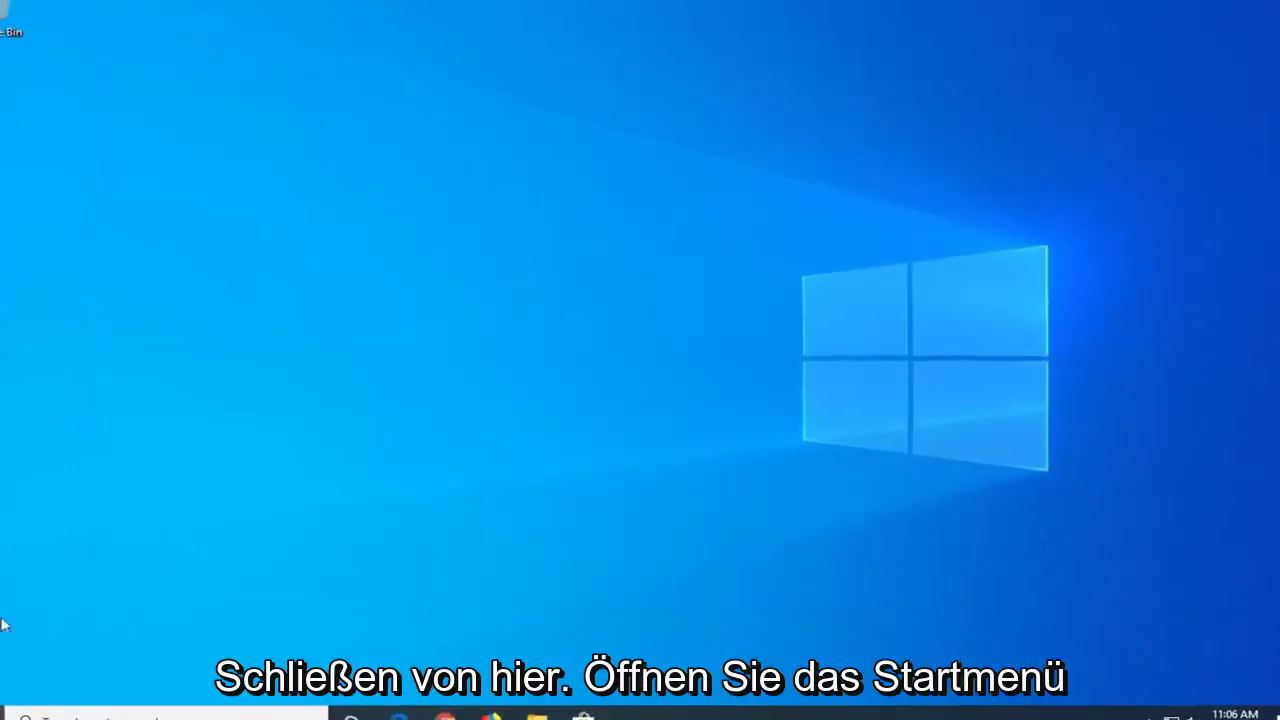
Open File Explorer through a search for "file explorer" and go to Local Disk (C:) under This PC
{"action": "left_click", "coordinate": [21, 704]}
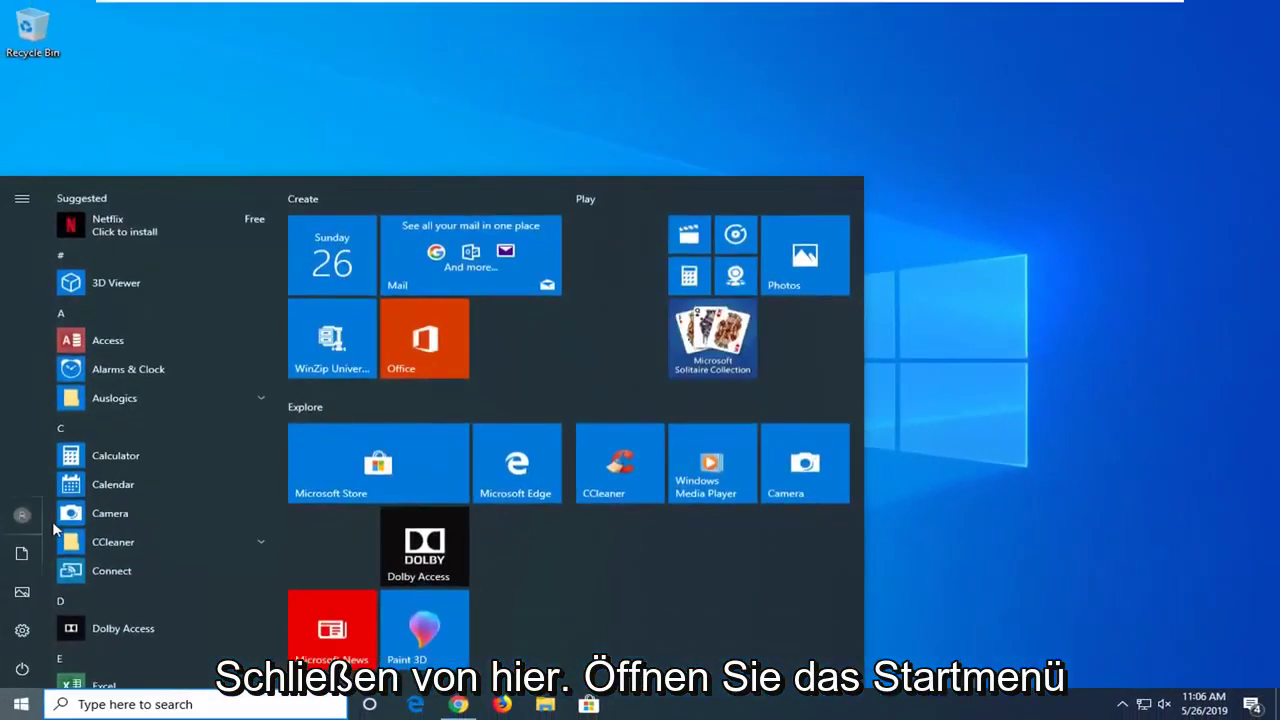
{"action": "type", "text": "f"}
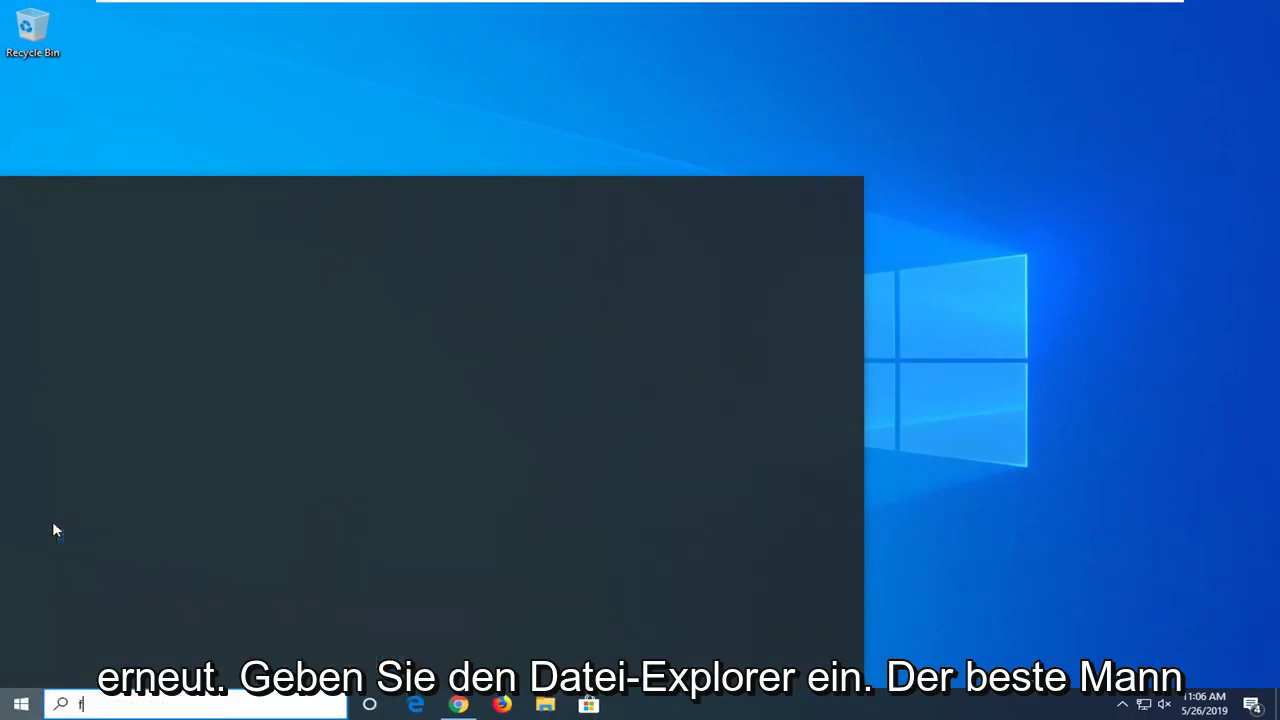
{"action": "type", "text": "ile explorer"}
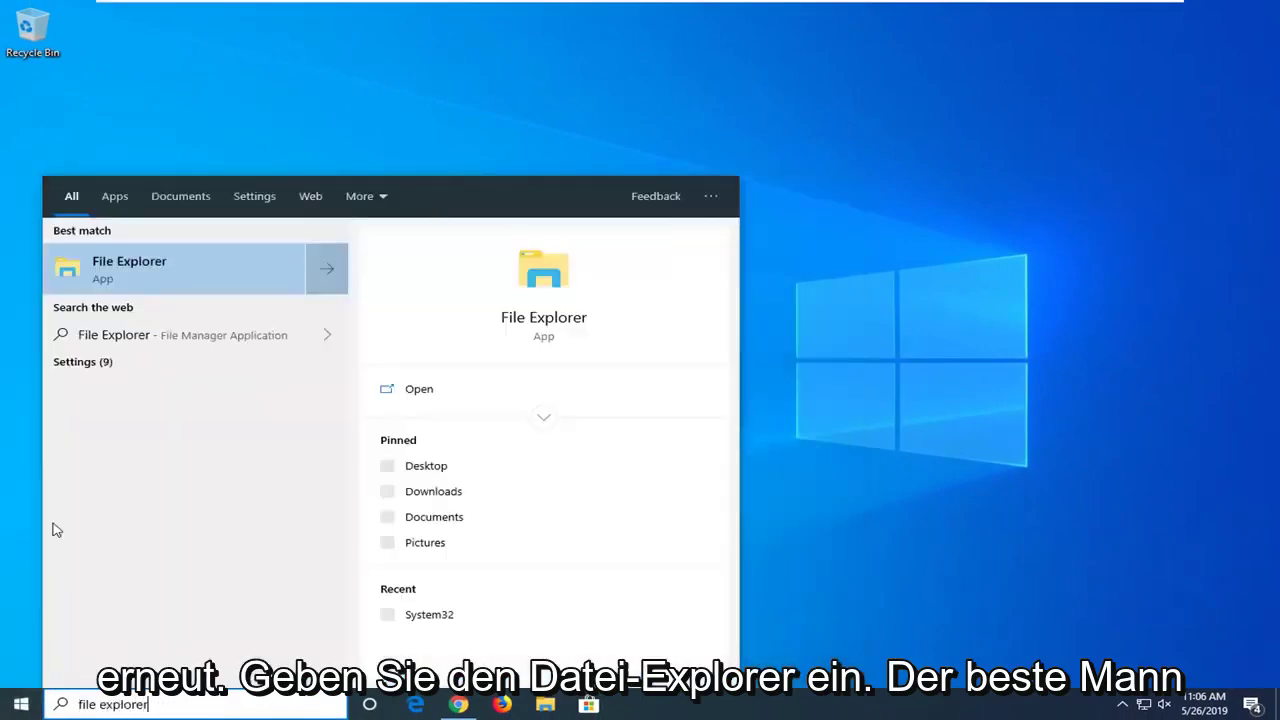
{"action": "left_click", "coordinate": [120, 266]}
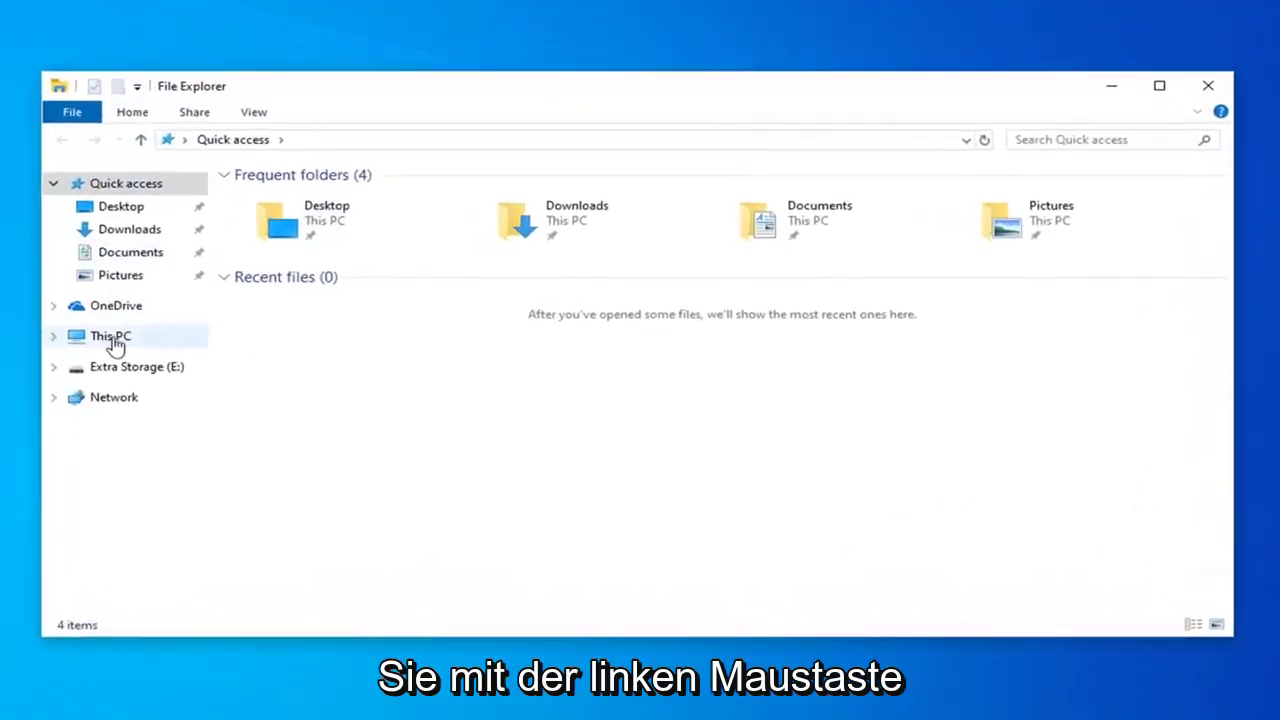
{"action": "left_click", "coordinate": [112, 338]}
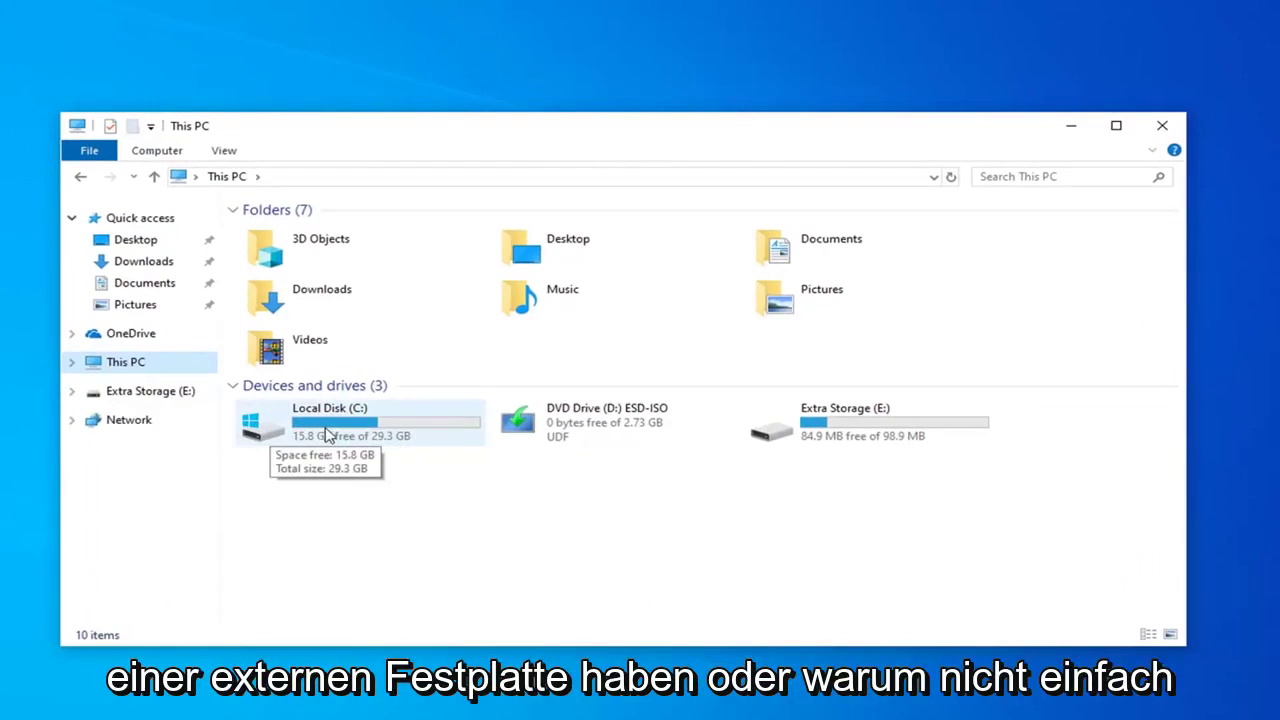
{"action": "left_click", "coordinate": [338, 430]}
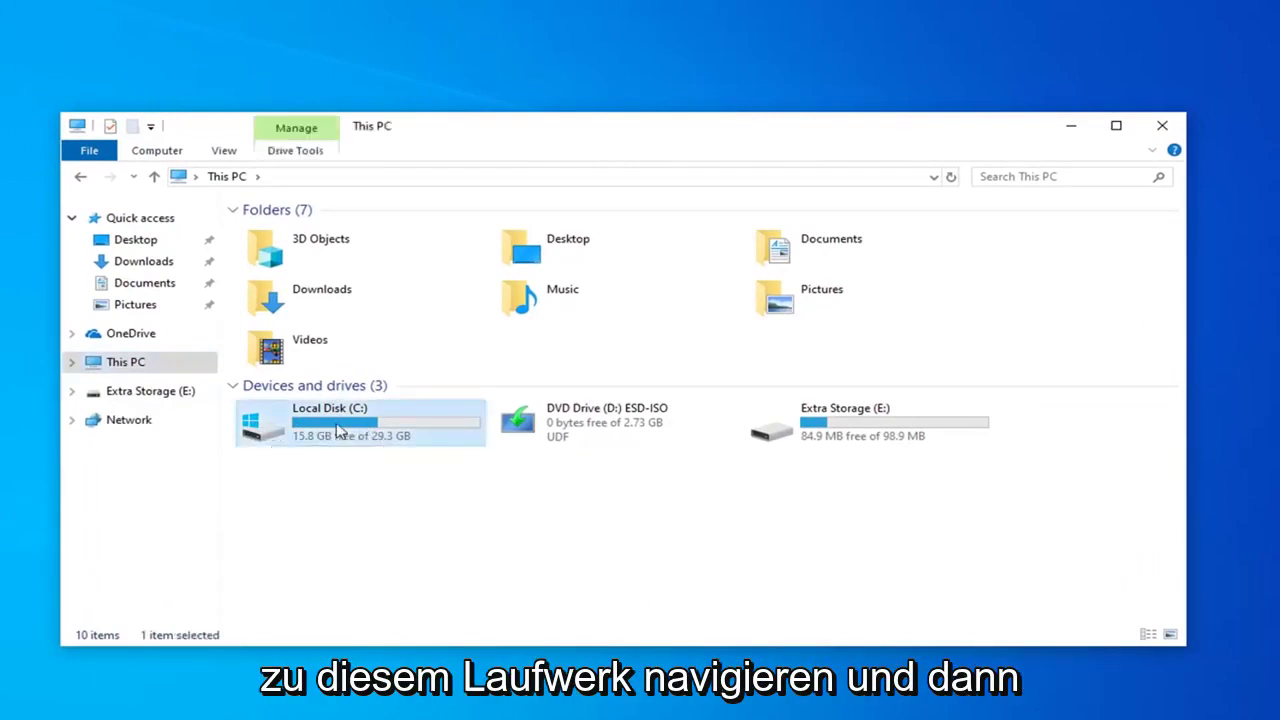
{"action": "double_click", "coordinate": [338, 430]}
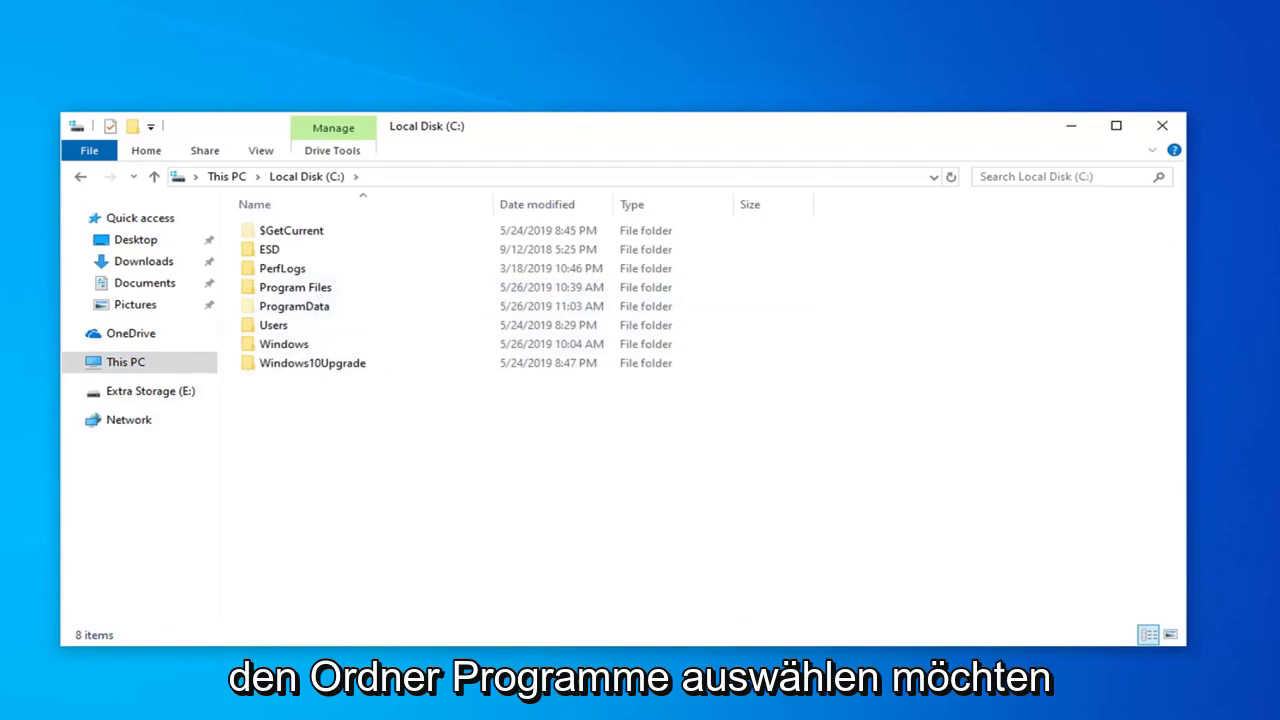
Check in Folder Options that hidden files, folders, and drives are set to be shown, and accept the dialog
{"action": "left_click", "coordinate": [265, 156]}
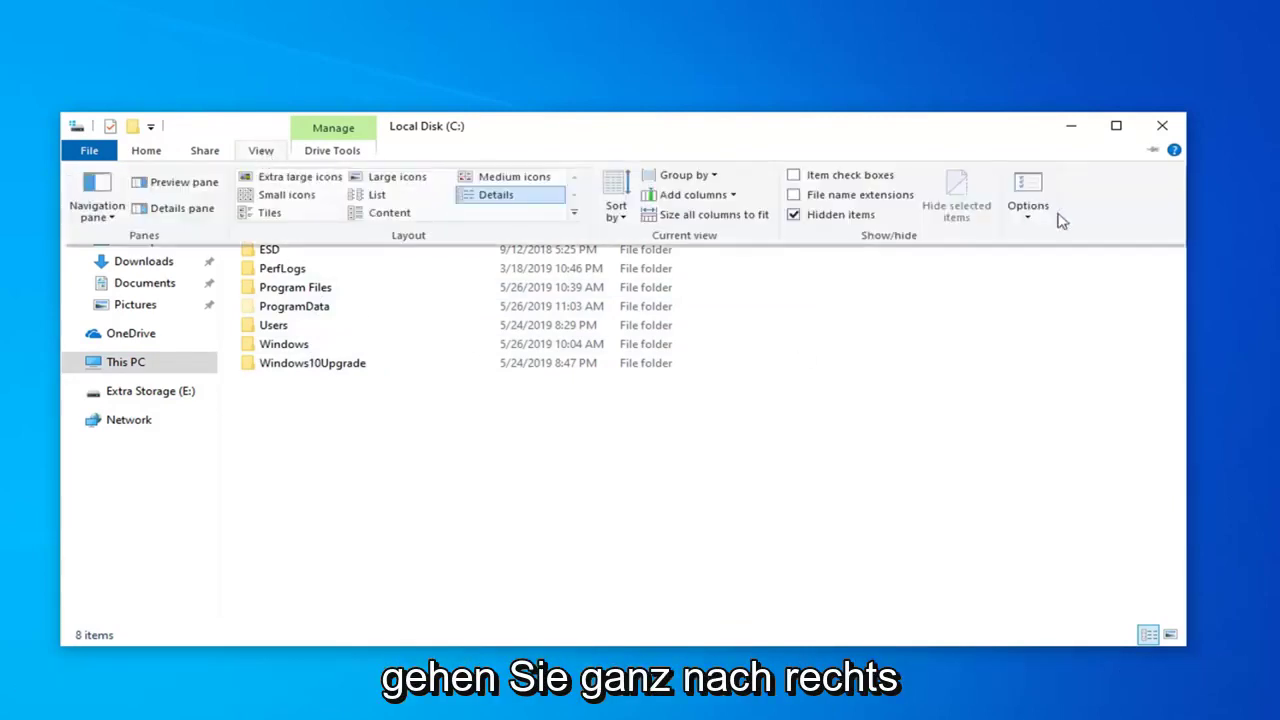
{"action": "left_click", "coordinate": [1014, 193]}
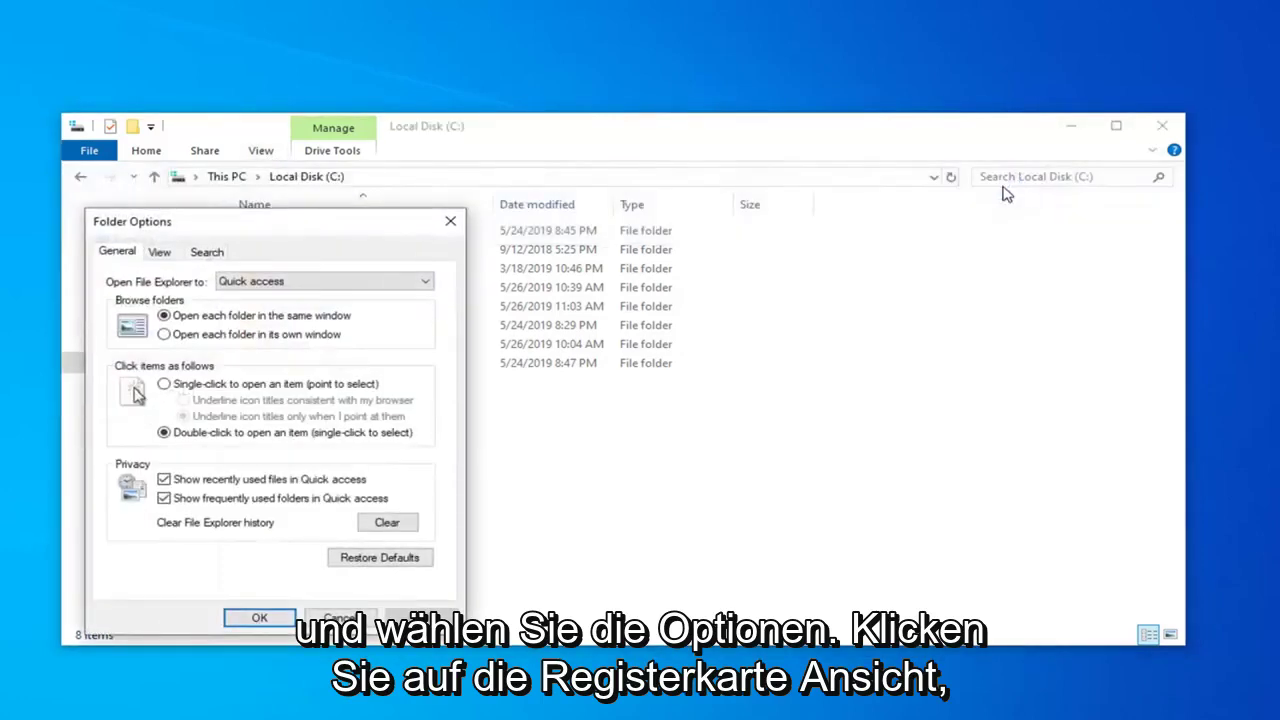
{"action": "left_click", "coordinate": [158, 254]}
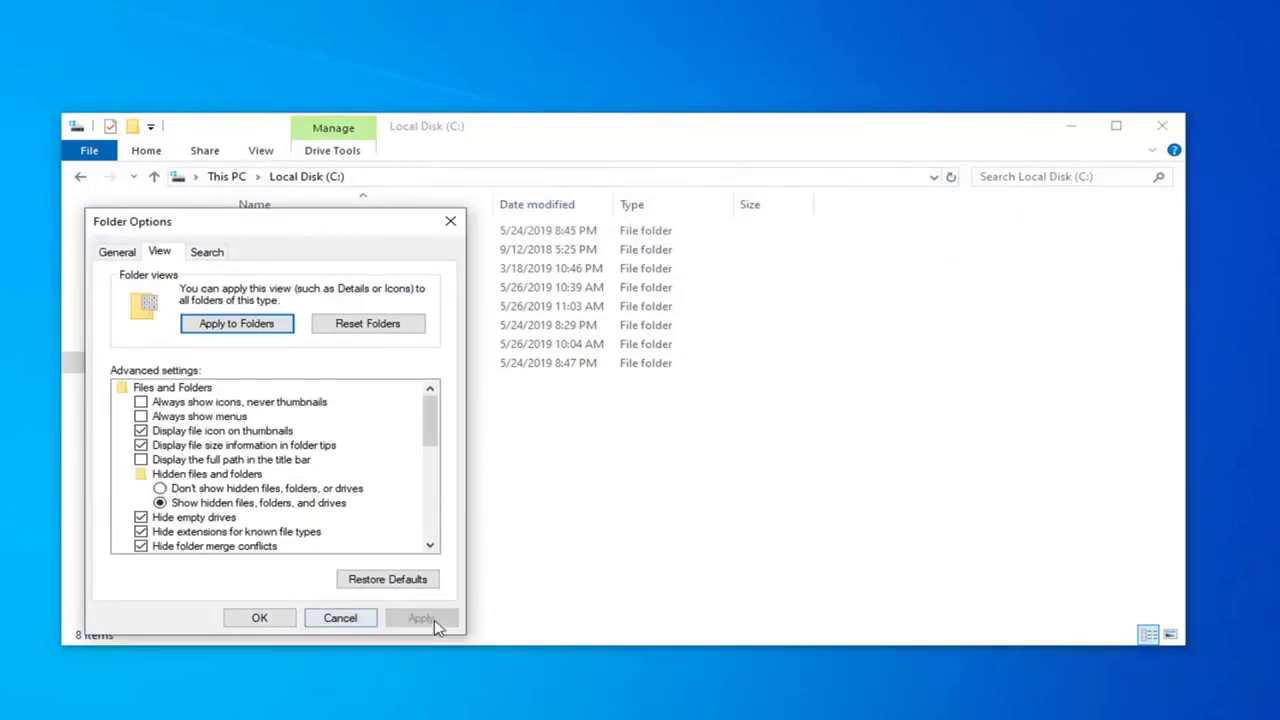
{"action": "left_click", "coordinate": [260, 618]}
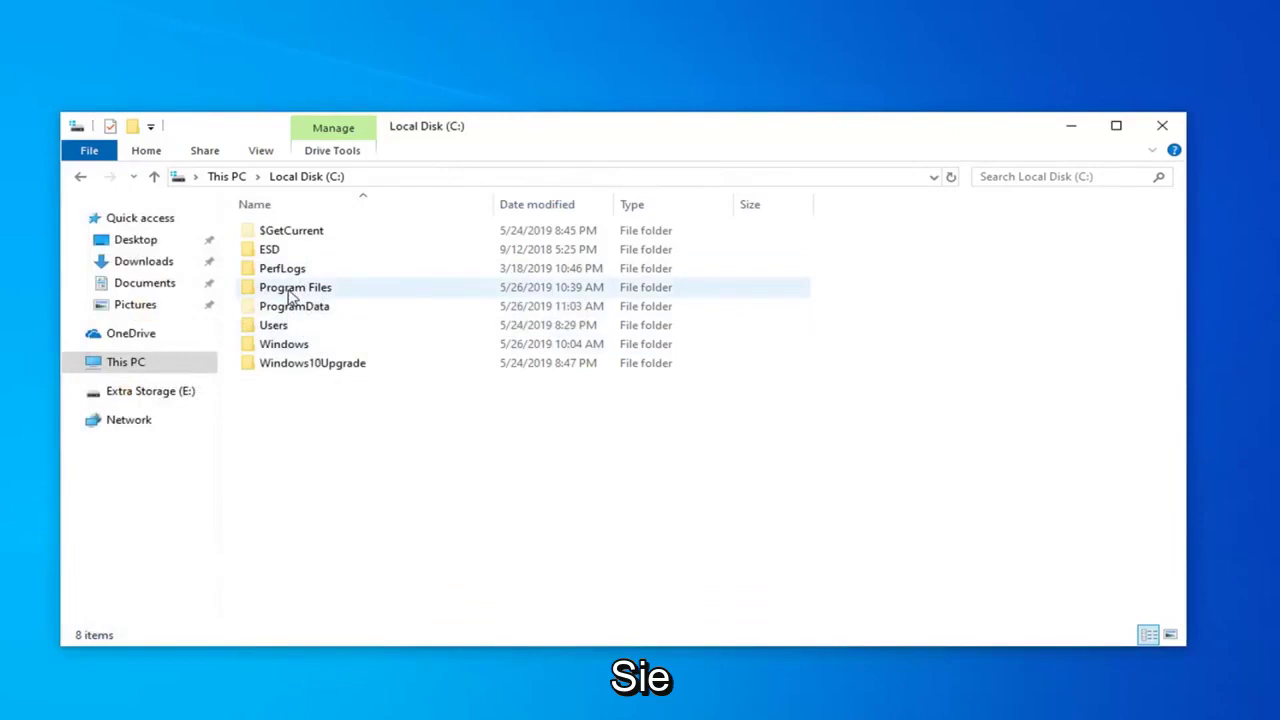
Look for a leftover Steam folder in Program Files, return to Local Disk (C:) and close File Explorer
{"action": "double_click", "coordinate": [290, 290]}
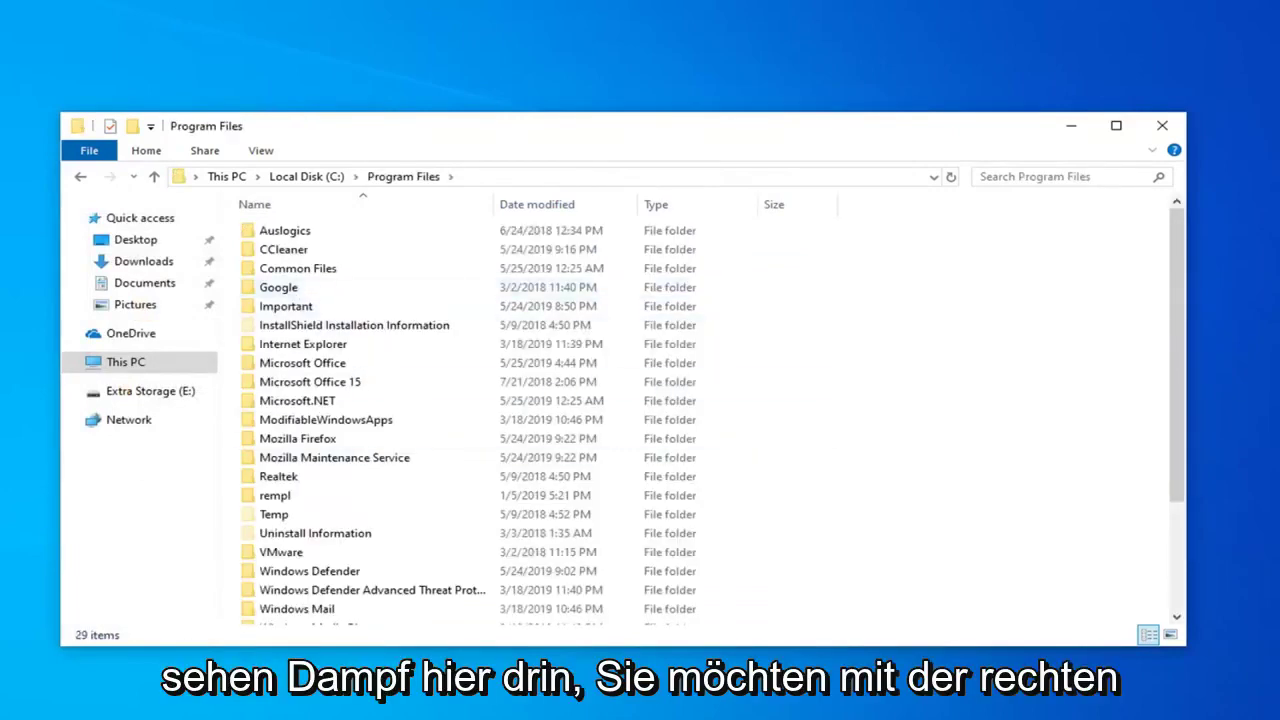
{"action": "right_click", "coordinate": [334, 418]}
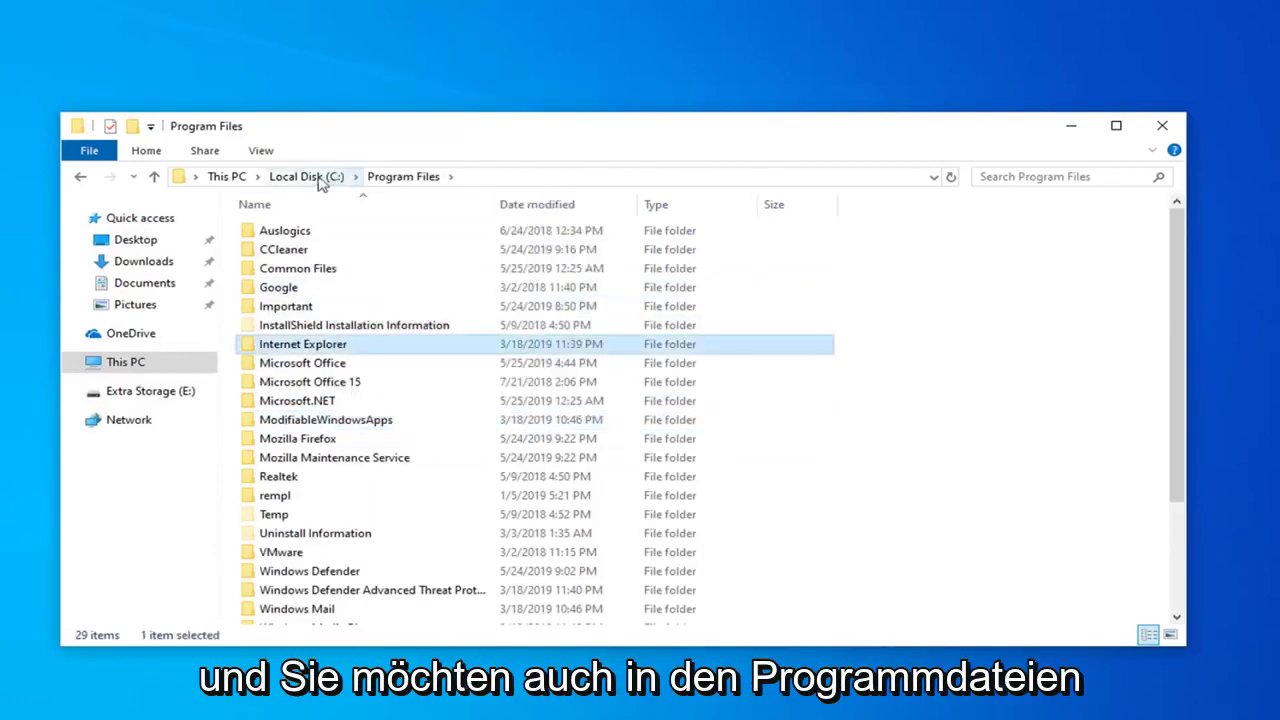
{"action": "left_click", "coordinate": [306, 177]}
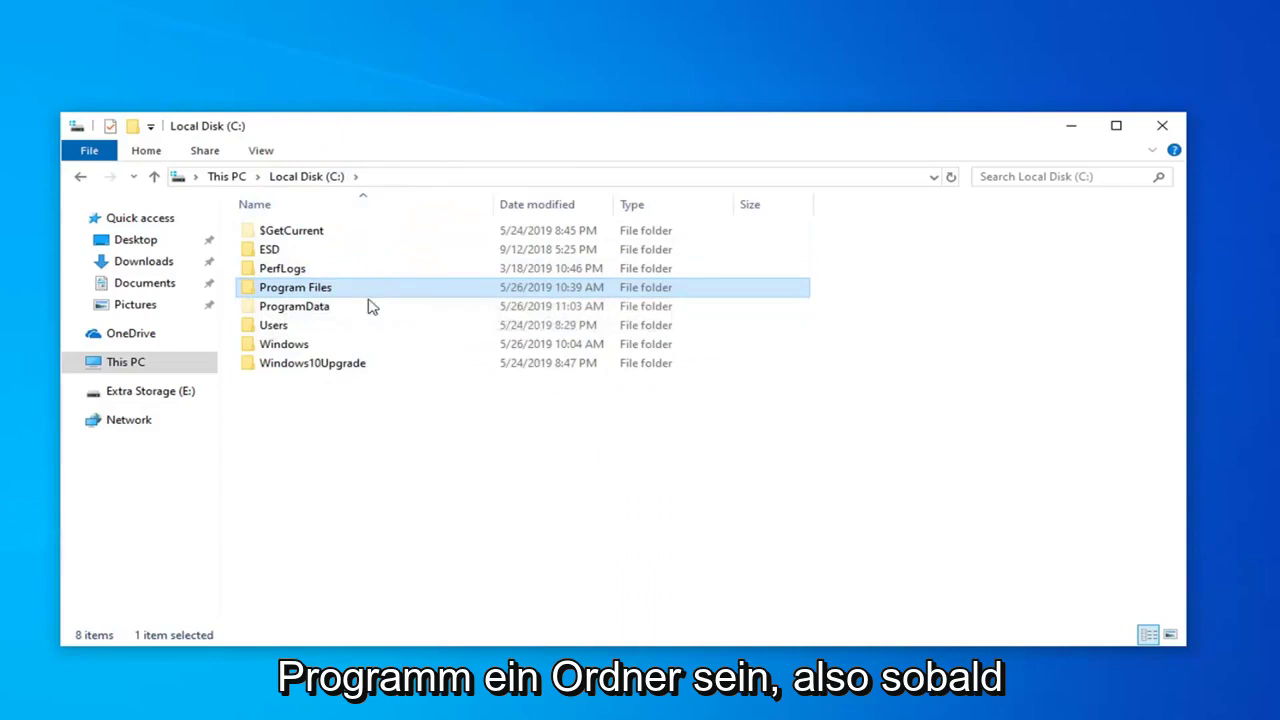
{"action": "left_click", "coordinate": [1163, 126]}
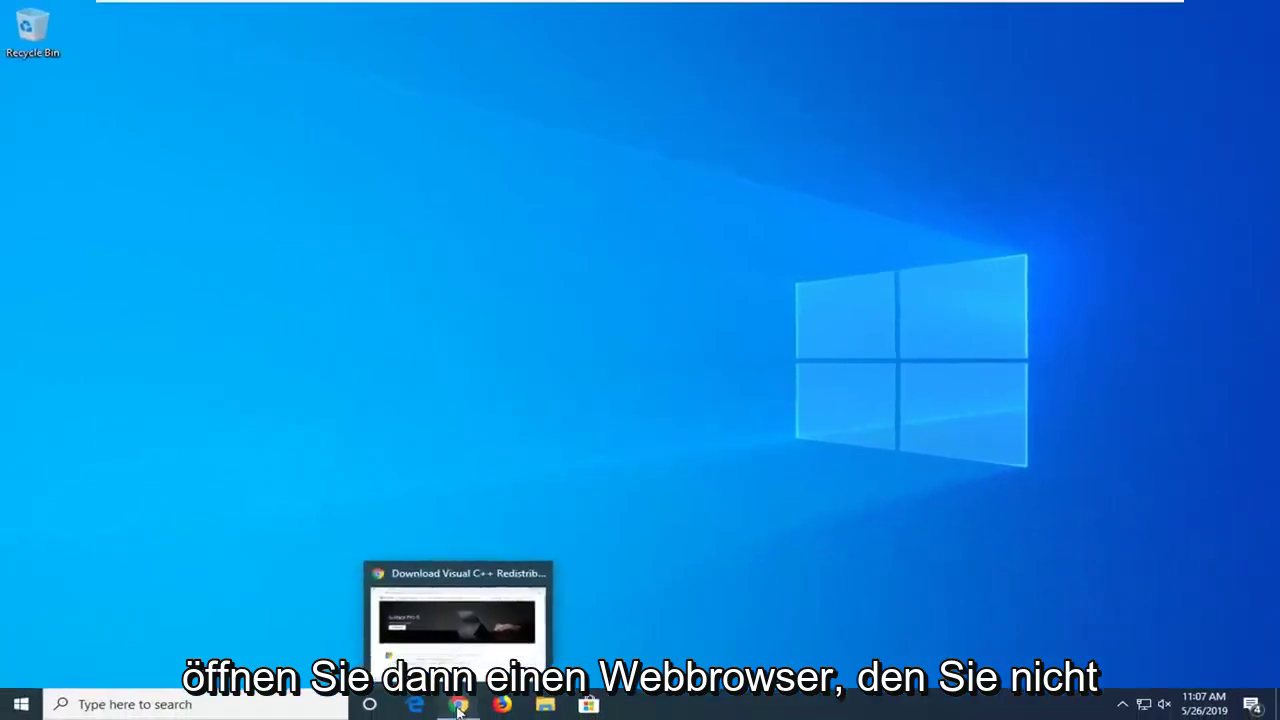
Switch to Chrome, go to google.com and search for "steam"
{"action": "left_click", "coordinate": [460, 610]}
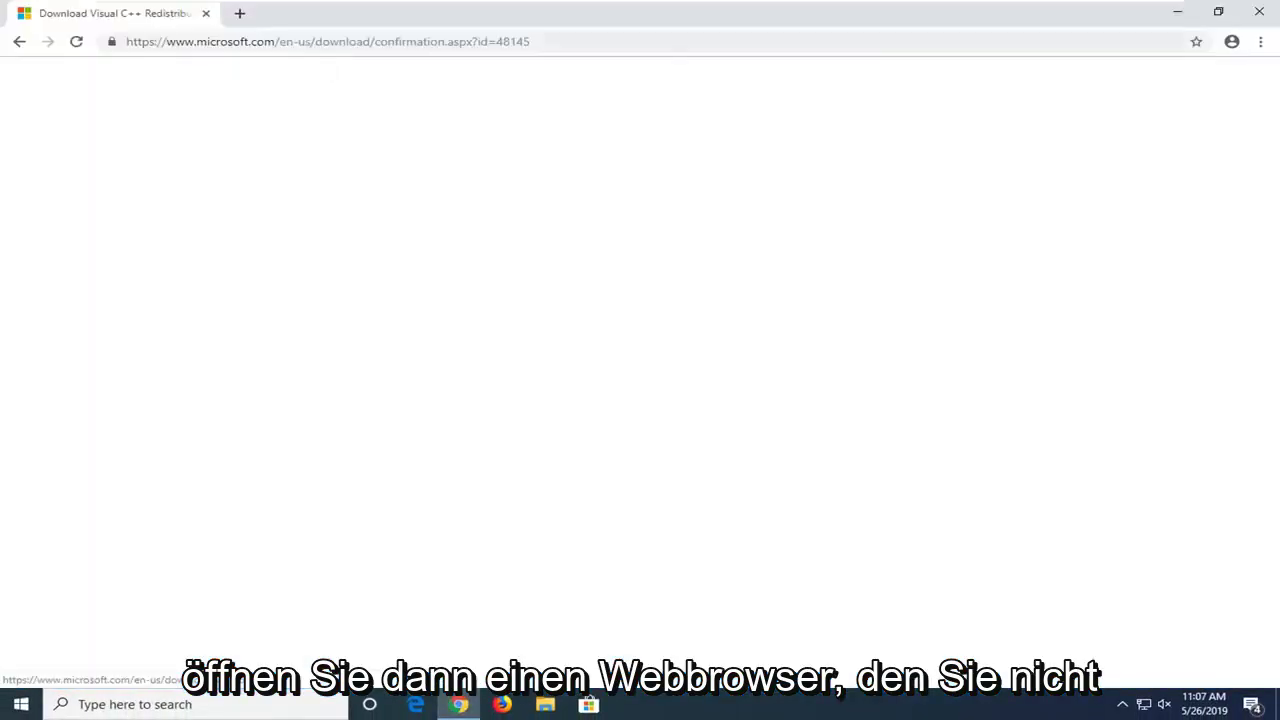
{"action": "left_click", "coordinate": [308, 42]}
{"action": "type", "text": "google.com"}
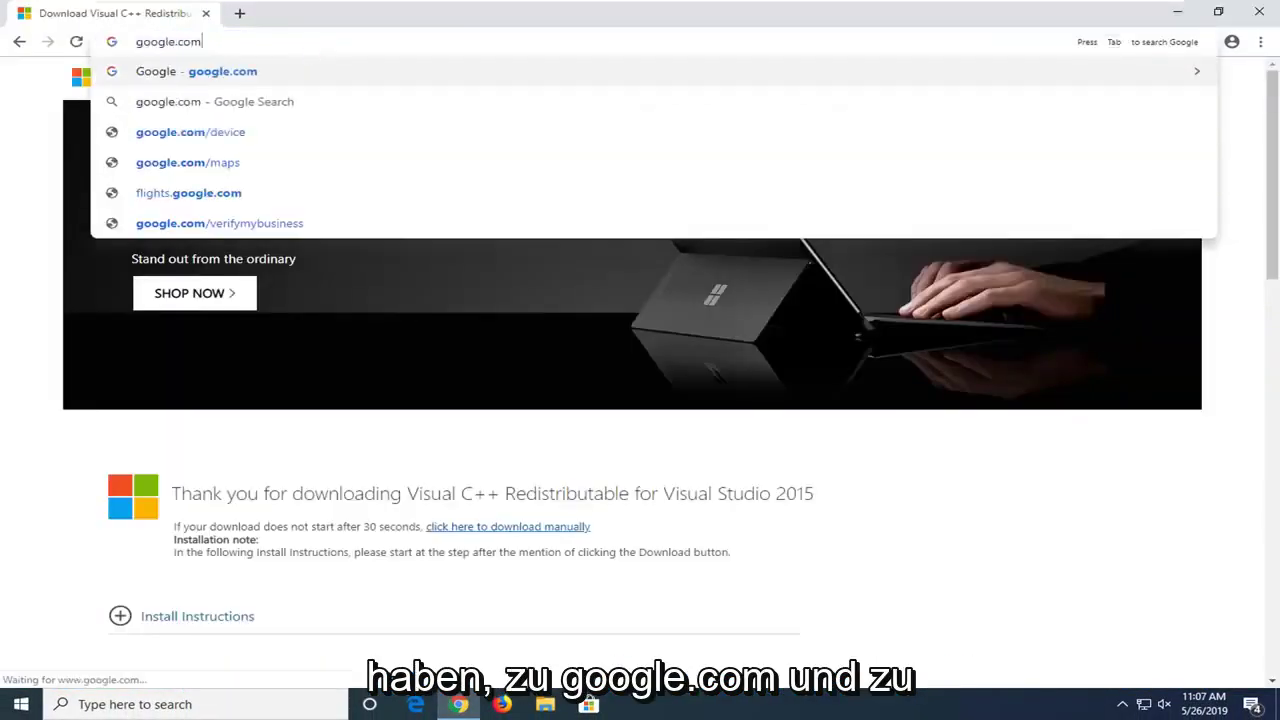
{"action": "left_click", "coordinate": [232, 71]}
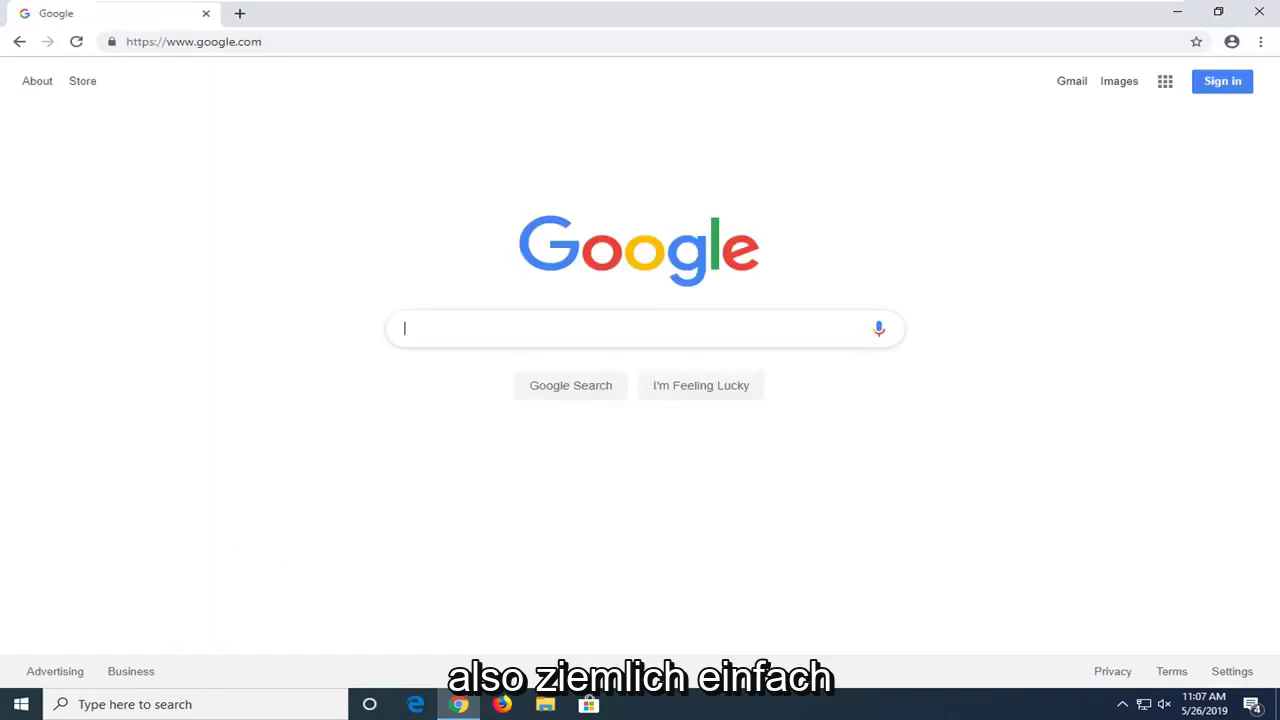
{"action": "type", "text": "steam"}
{"action": "key", "text": "Return"}
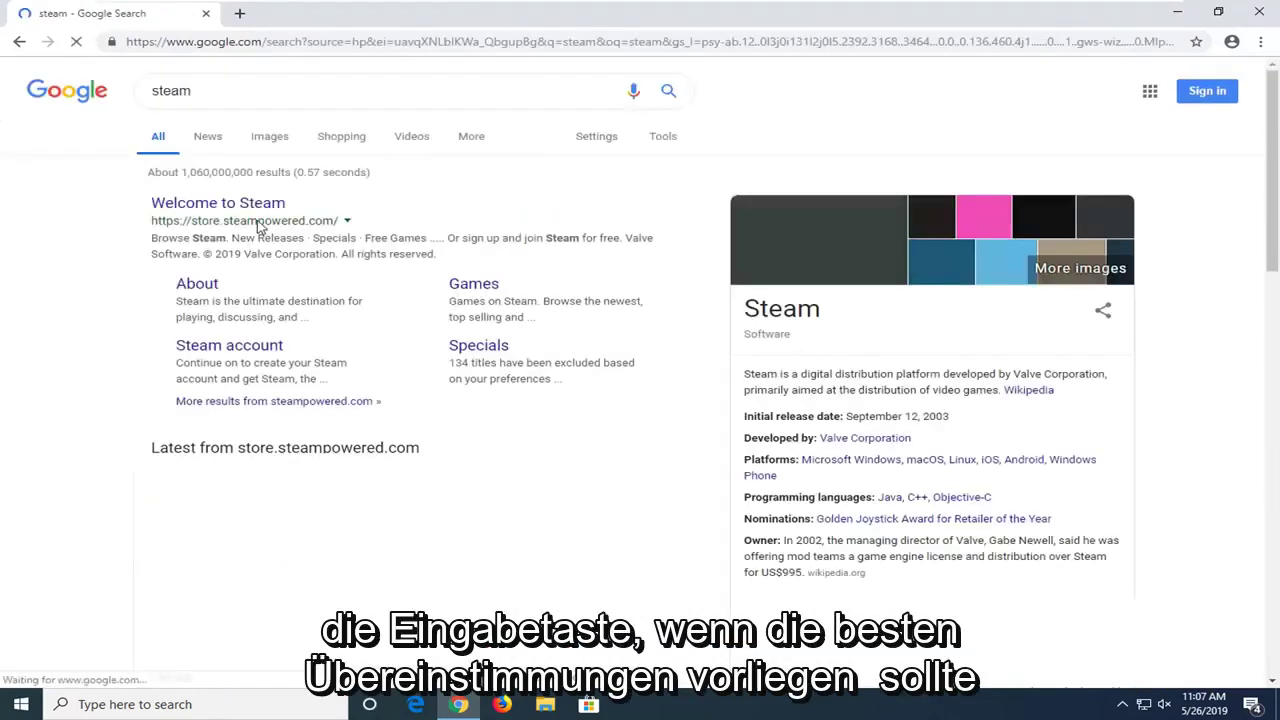
Download the Steam installer from store.steampowered.com and allow it to make changes to the device
{"action": "left_click", "coordinate": [197, 207]}
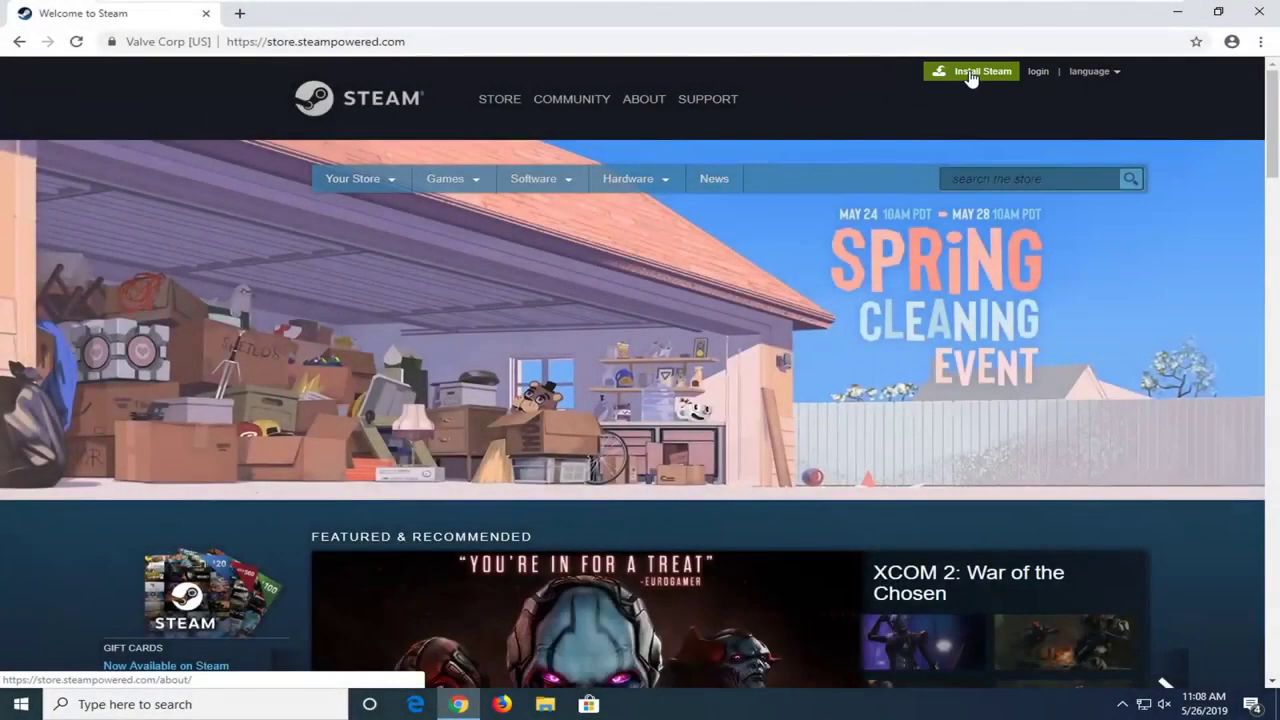
{"action": "left_click", "coordinate": [969, 75]}
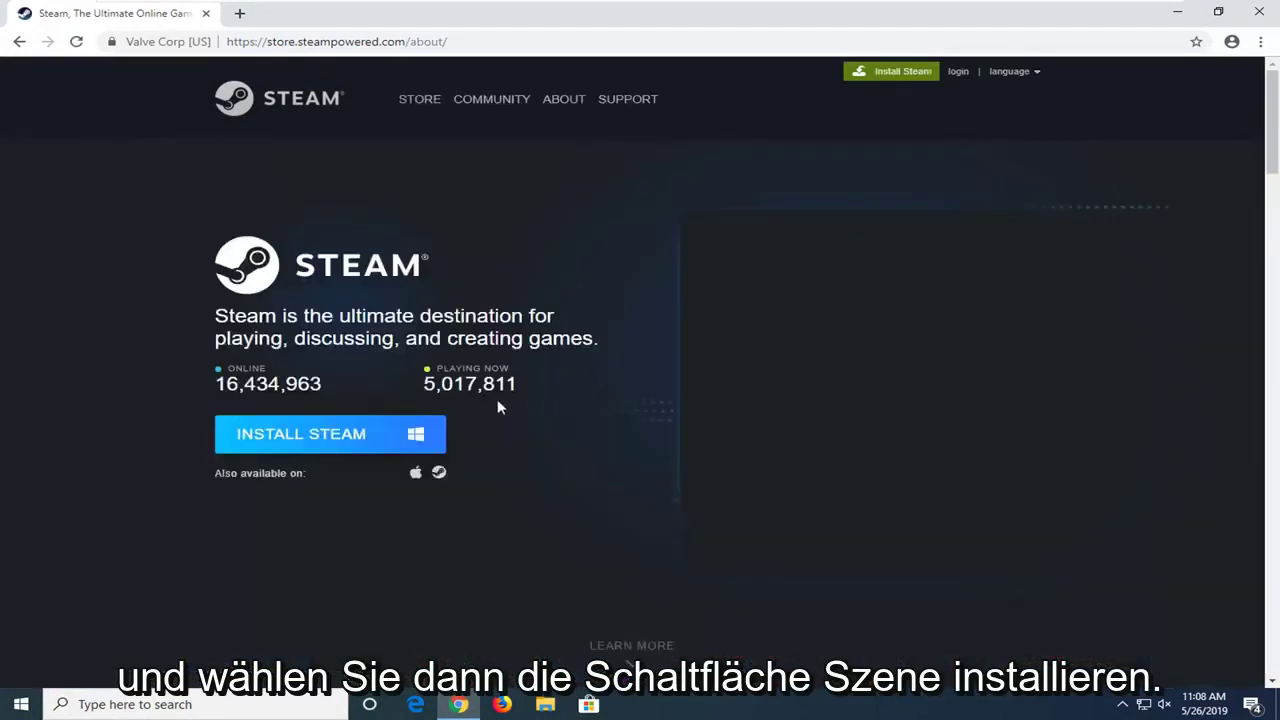
{"action": "left_click", "coordinate": [297, 433]}
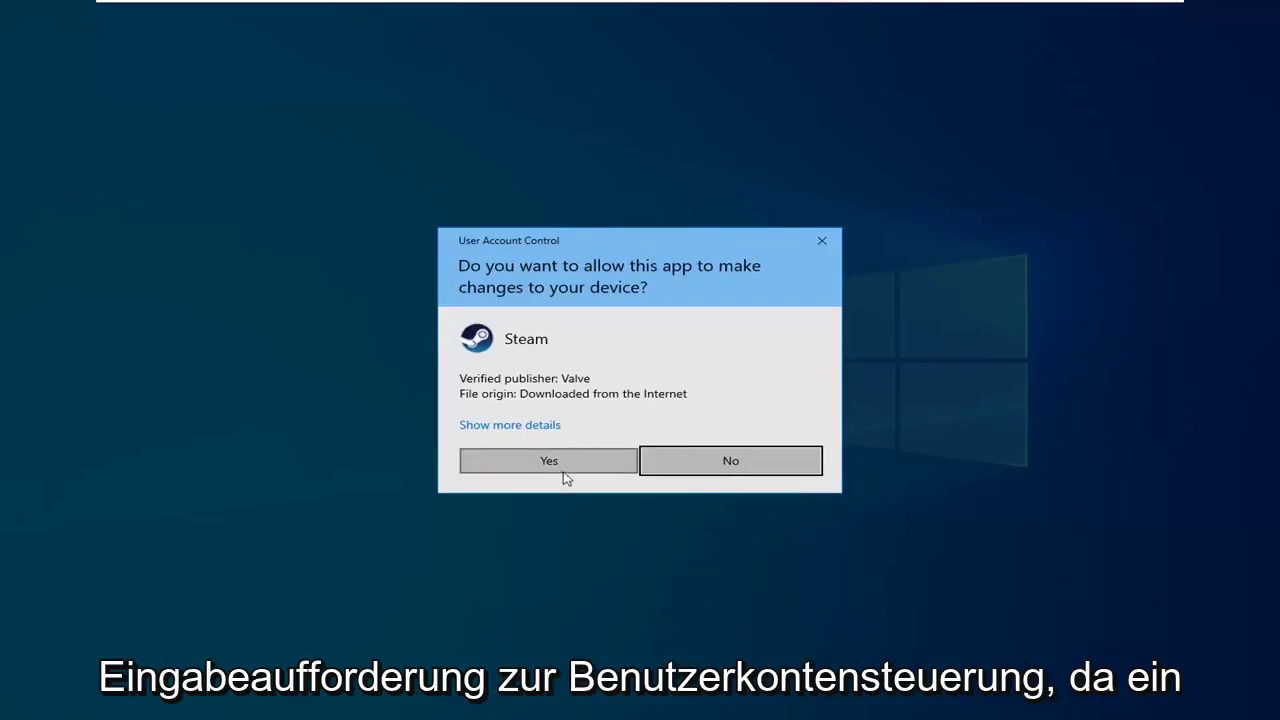
{"action": "left_click", "coordinate": [565, 474]}
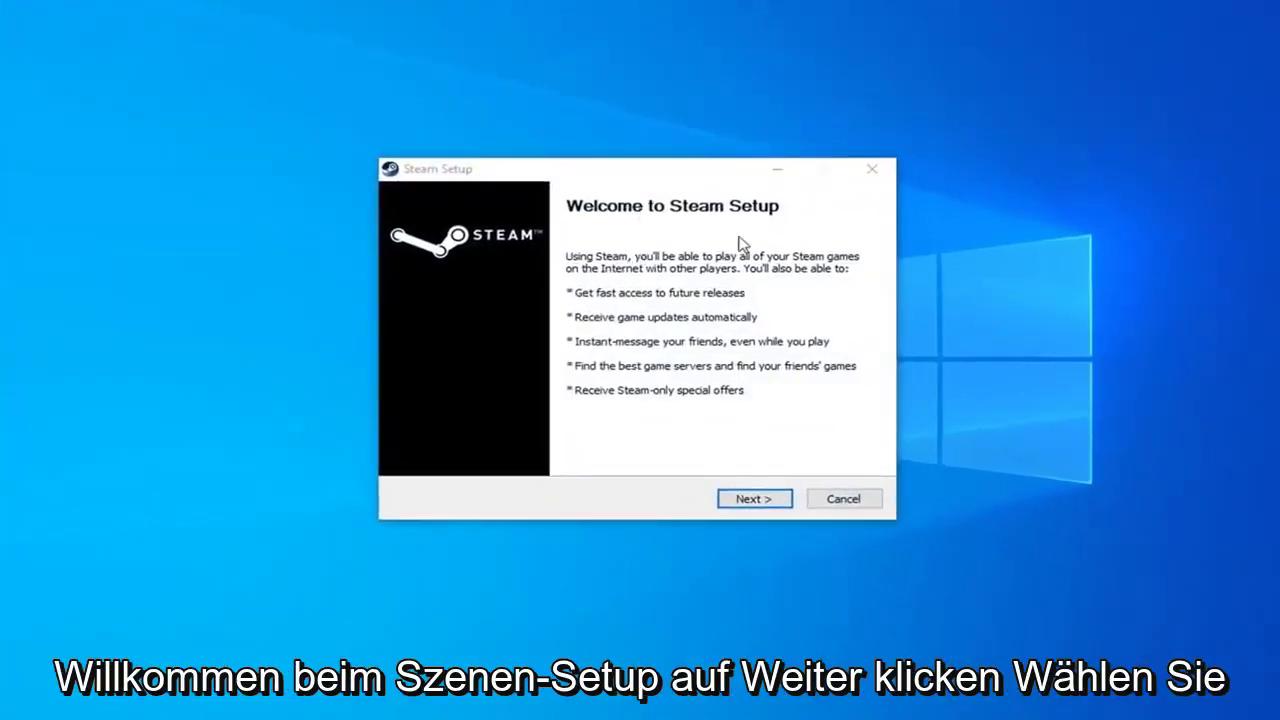
Install Steam in English to C:\Program Files\Steam and turn off Run Steam on the completion page
{"action": "left_click", "coordinate": [748, 501]}
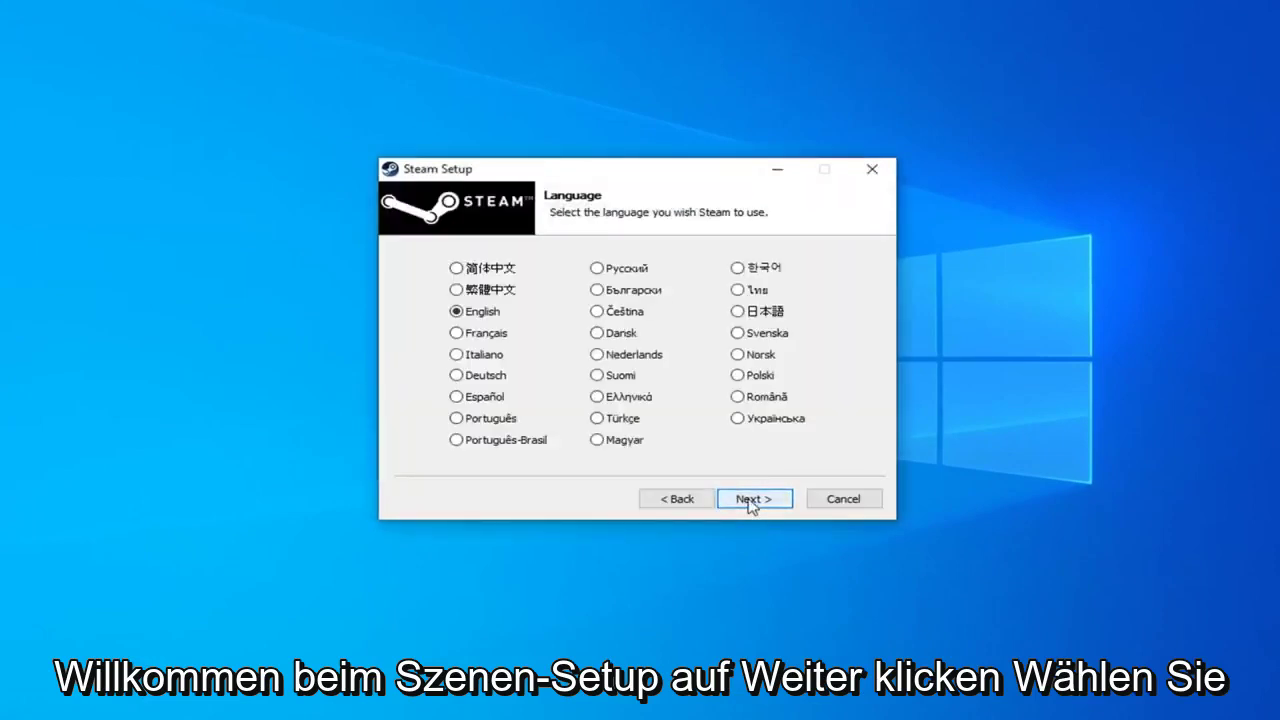
{"action": "left_click", "coordinate": [724, 499]}
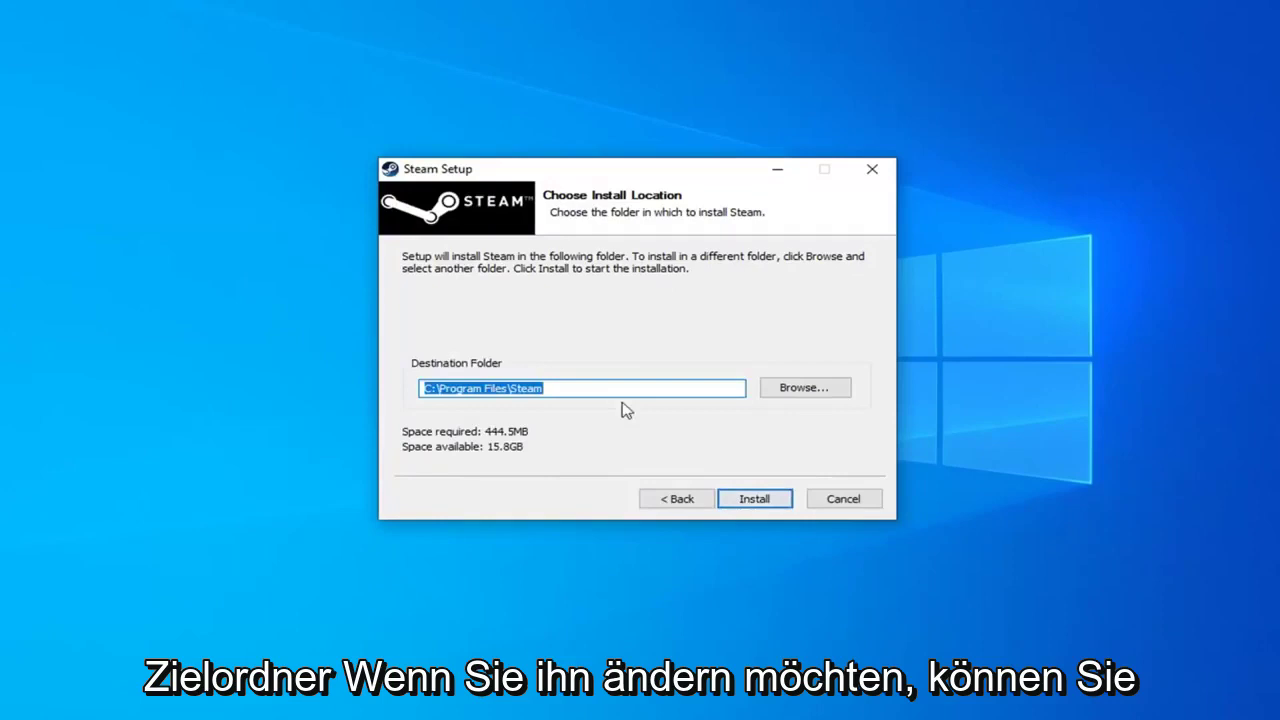
{"action": "left_click", "coordinate": [752, 503]}
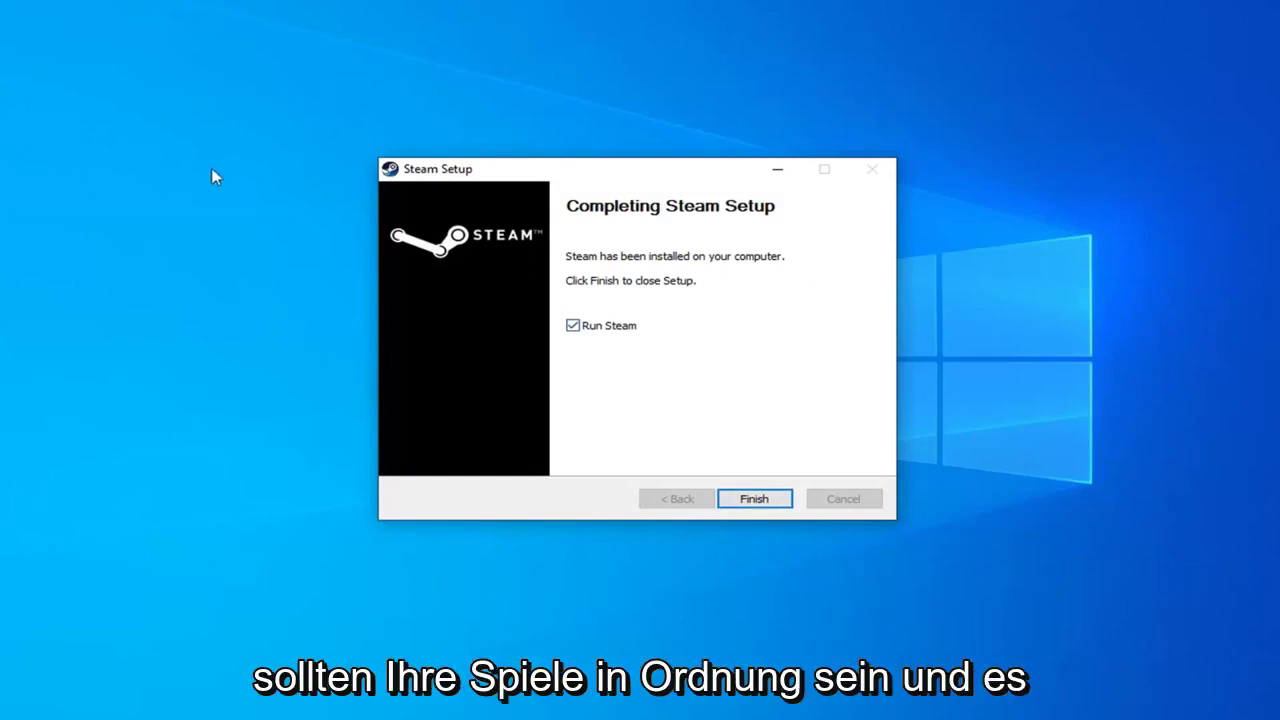
{"action": "left_click", "coordinate": [601, 329]}
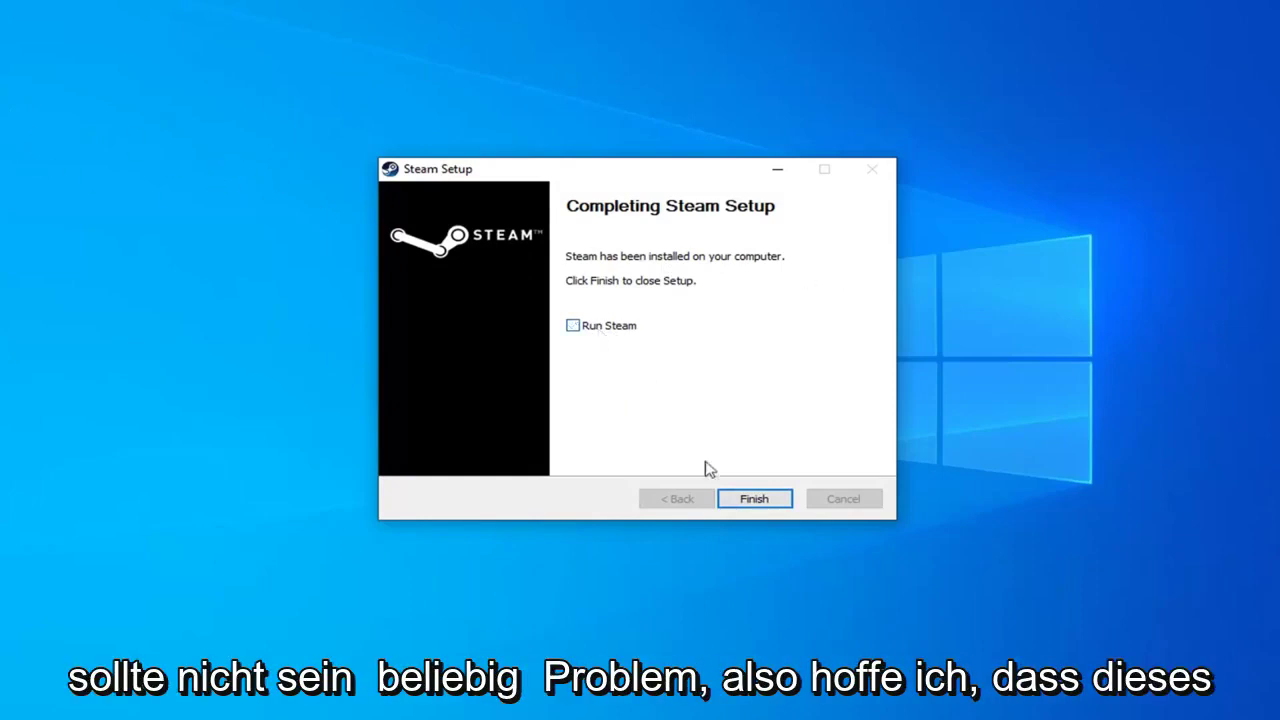